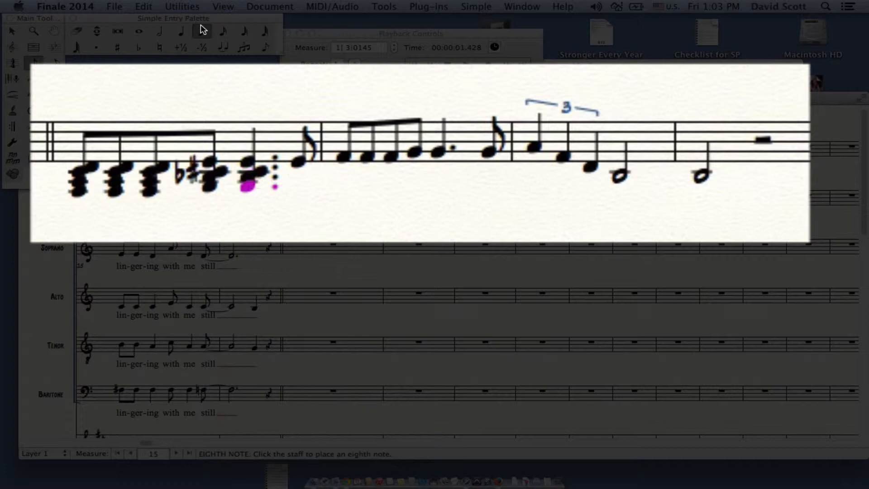
# Step: Harmonize the opening melody notes into three-note chords by stacking lower chord tones
pyautogui.press('Right')
pyautogui.hotkey('alt', 'shift', '3')
pyautogui.hotkey('alt', 'shift', '3')
pyautogui.hotkey('alt', 'shift', '3')
pyautogui.press('Right')
pyautogui.hotkey('alt', 'shift', '3')
pyautogui.hotkey('alt', 'shift', '3')
pyautogui.press('Right')
pyautogui.hotkey('alt', 'shift', '3')
pyautogui.hotkey('alt', 'shift', '3')
pyautogui.press('Right')
pyautogui.hotkey('alt', 'shift', '3')
pyautogui.hotkey('alt', 'shift', '3')
pyautogui.press('Right')
pyautogui.hotkey('alt', 'shift', '3')
pyautogui.hotkey('alt', 'shift', '3')
# Step: Add sharpened and flattened chord tones, then harmonize the dotted quarter and eighth notes
pyautogui.press('+')
pyautogui.press('-')
pyautogui.press('Right')
pyautogui.hotkey('shift', '3')
pyautogui.hotkey('shift', '3')
pyautogui.press('Right')
pyautogui.hotkey('shift', '3')
pyautogui.hotkey('shift', '3')
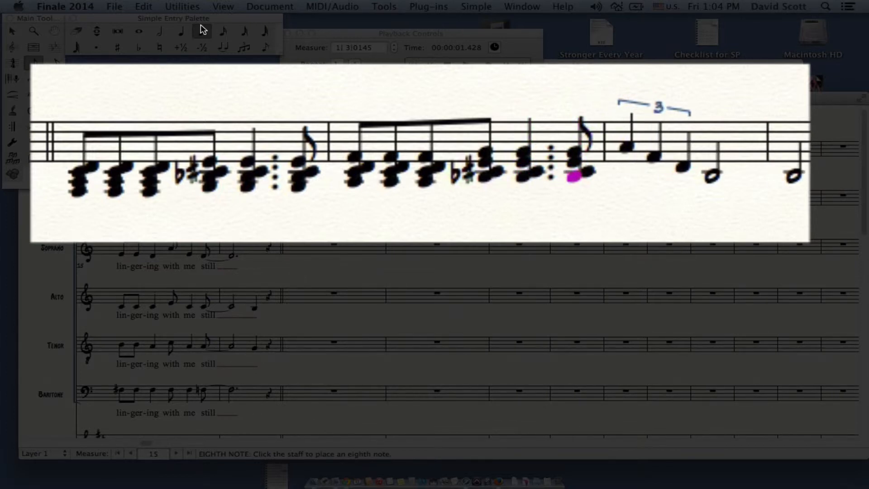
# Step: Stack lower chord tones under the triplet notes and the following half note
pyautogui.press('Right')
pyautogui.hotkey('shift', '3')
pyautogui.hotkey('shift', '3')
pyautogui.press('Right')
pyautogui.hotkey('shift', '3')
pyautogui.hotkey('shift', '3')
pyautogui.hotkey('shift', '3')
pyautogui.press('Right')
pyautogui.hotkey('shift', '3')
pyautogui.hotkey('shift', '3')
pyautogui.hotkey('shift', '3')
pyautogui.press('Right')
pyautogui.hotkey('shift', '3')
pyautogui.hotkey('shift', '3')
pyautogui.hotkey('shift', '3')
# Step: Tie the final chord, the accidental chord and the measure 1 chord to their following chords
pyautogui.press('Escape')
pyautogui.press('/')
pyautogui.press('Left')
pyautogui.press('Left')
pyautogui.press('Left')
pyautogui.press('Left')
pyautogui.press('Left')
pyautogui.press('Left')
pyautogui.press('Left')
pyautogui.press('Right')
pyautogui.press('/')
pyautogui.press('Left')
pyautogui.press('Left')
pyautogui.press('Left')
pyautogui.press('Right')
pyautogui.press('Right')
pyautogui.press('Right')
pyautogui.press('Right')
pyautogui.press('Left')
pyautogui.press('t')
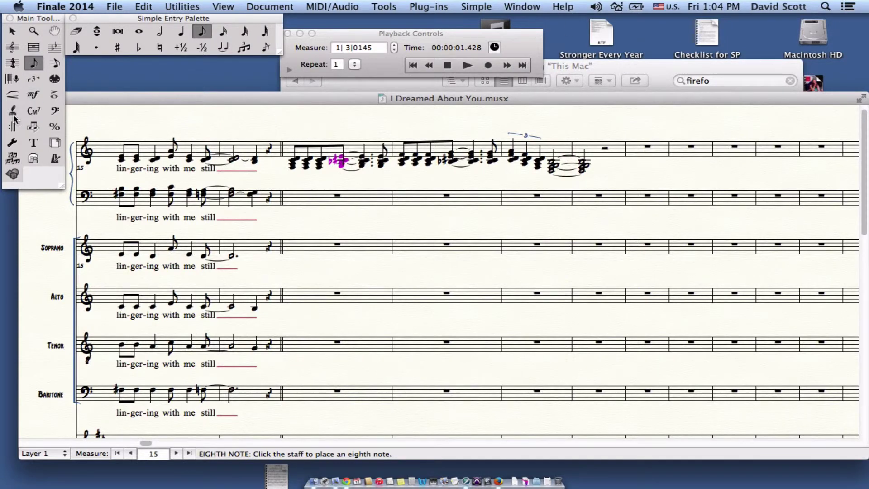
# Step: Switch to the Lyrics tool to begin typing "Play-ful and sly…" under the first chord
pyautogui.click(12, 110)
pyautogui.write('Play ful and sl')
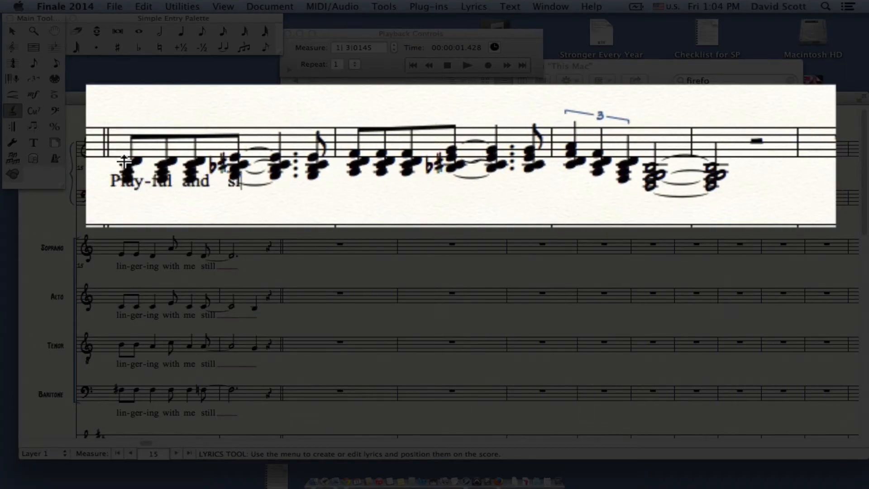
pyautogui.write('y, y')
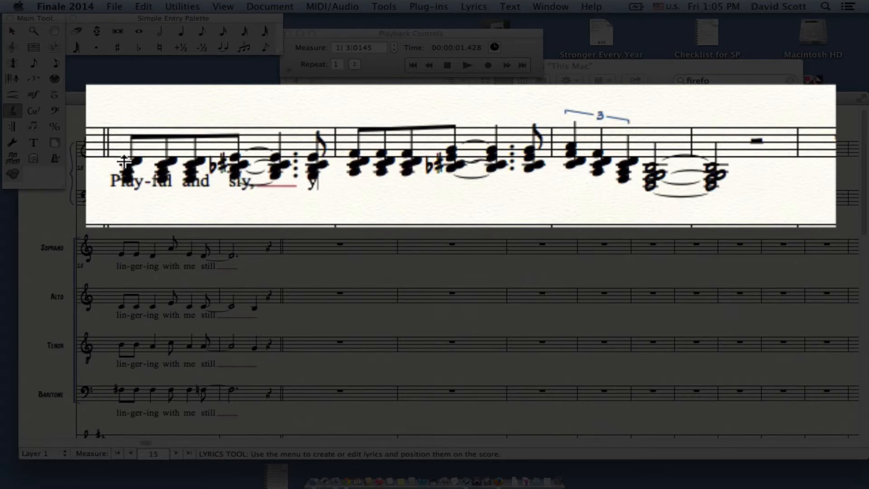
pyautogui.write('ou slip from my hand and run past the gone')
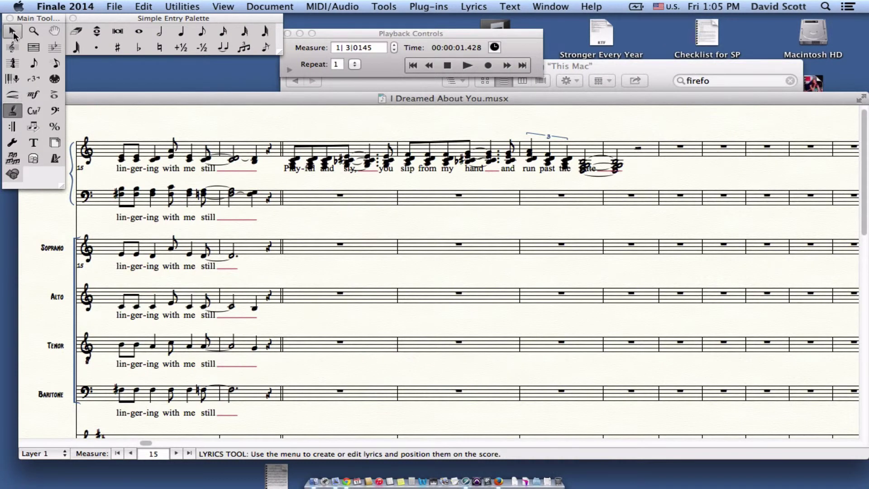
# Step: Select the whole harmonized phrase from measure one to the last measure
pyautogui.click(12, 31)
pyautogui.click(309, 155)
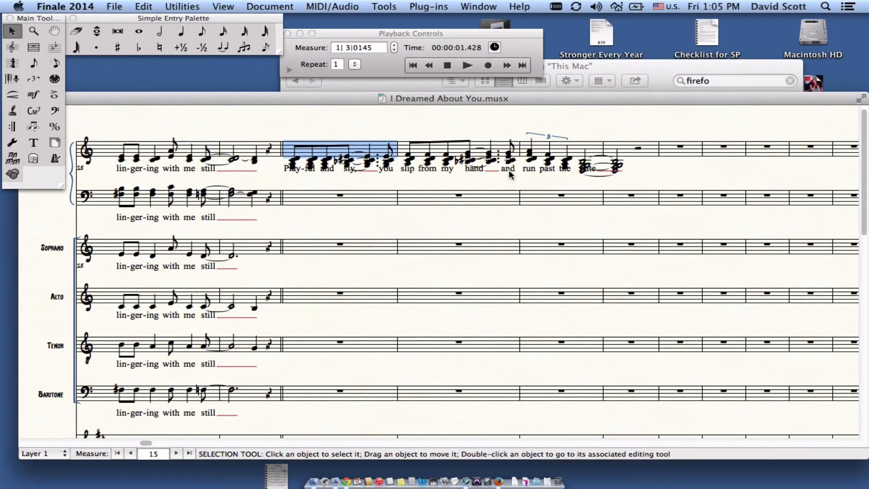
pyautogui.keyDown('shift'); pyautogui.click(636, 154); pyautogui.keyUp('shift')
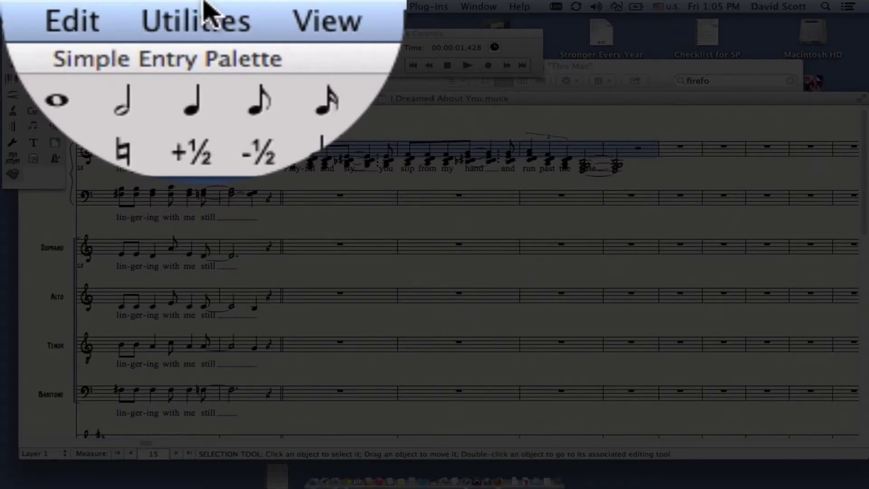
# Step: Bring up Explode Music from the Utilities menu for the selected chords
pyautogui.click(204, 10)
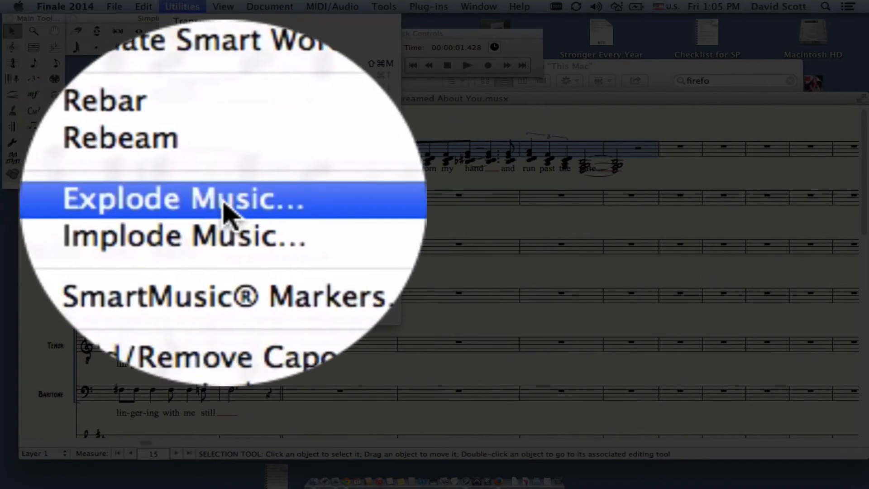
pyautogui.click(228, 204)
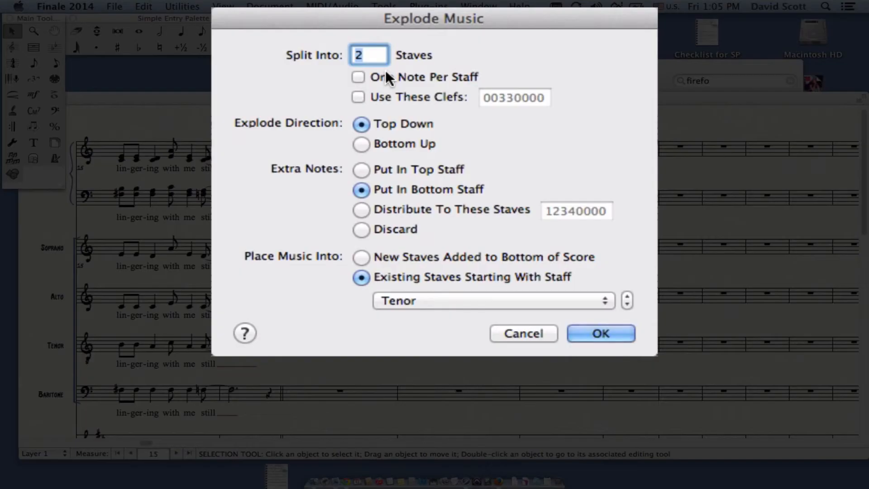